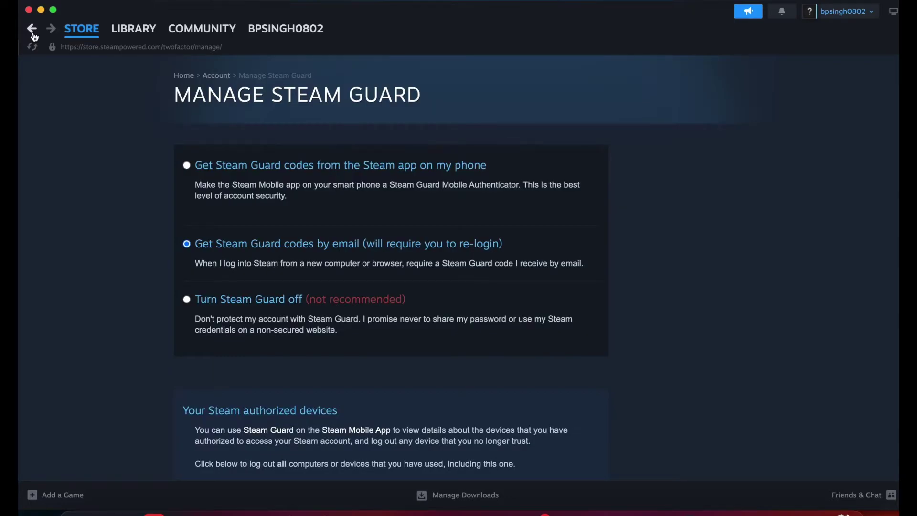
Leave the Steam Guard page, open Add a Friend from the friends list and review the friend code, quick invite and profile search options.
left_click(32, 33)
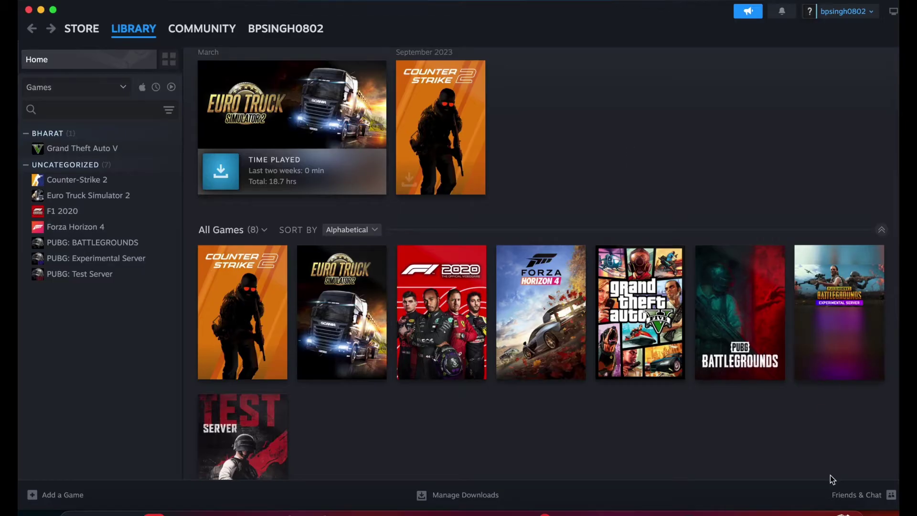
left_click(862, 496)
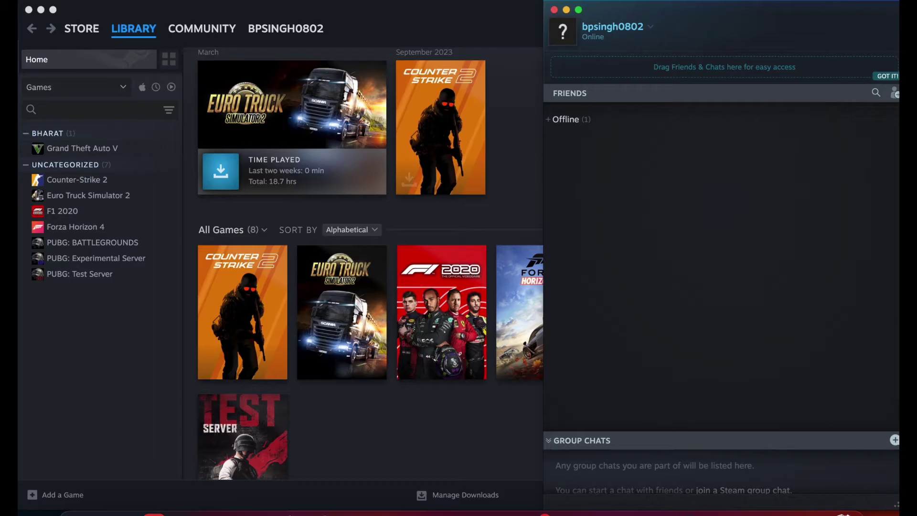
left_click(895, 95)
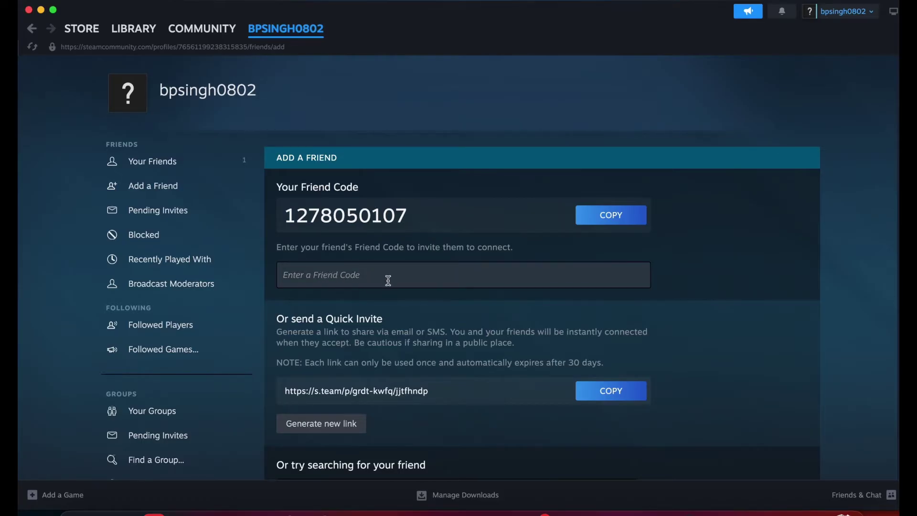
scroll(412, 392, "down", 2)
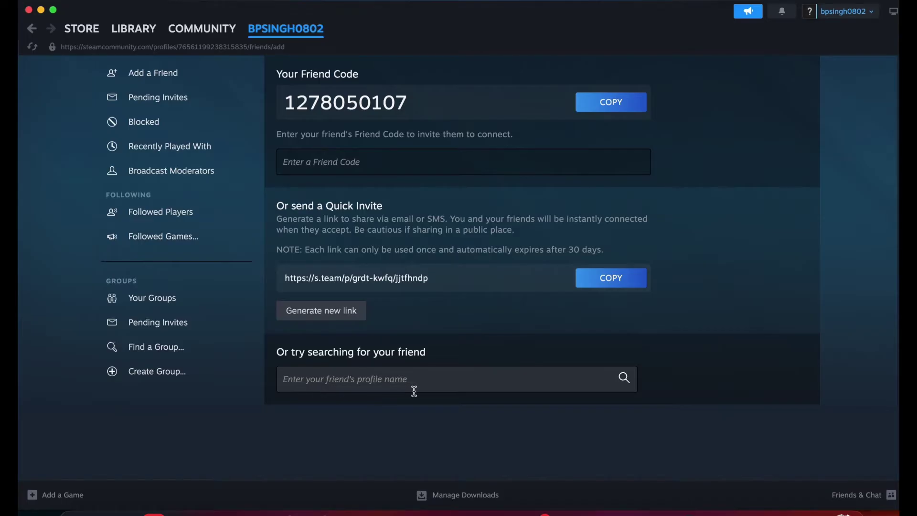
scroll(415, 391, "up", 2)
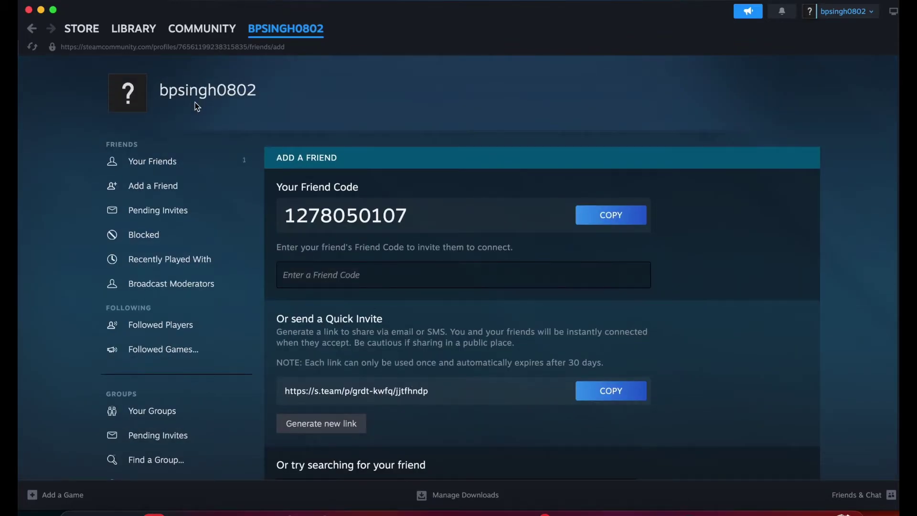
Open the Family section of the Steam preferences and go to the management page for the Steam Family.
left_click(84, 1)
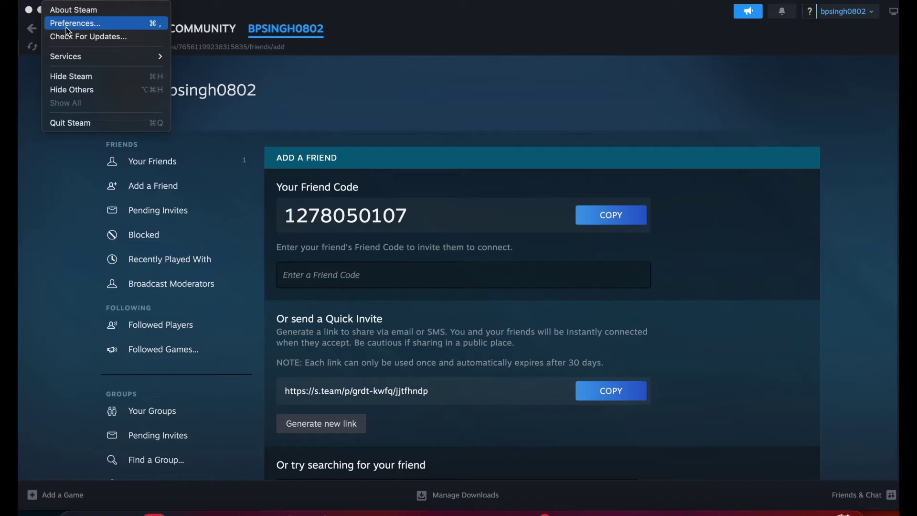
left_click(66, 27)
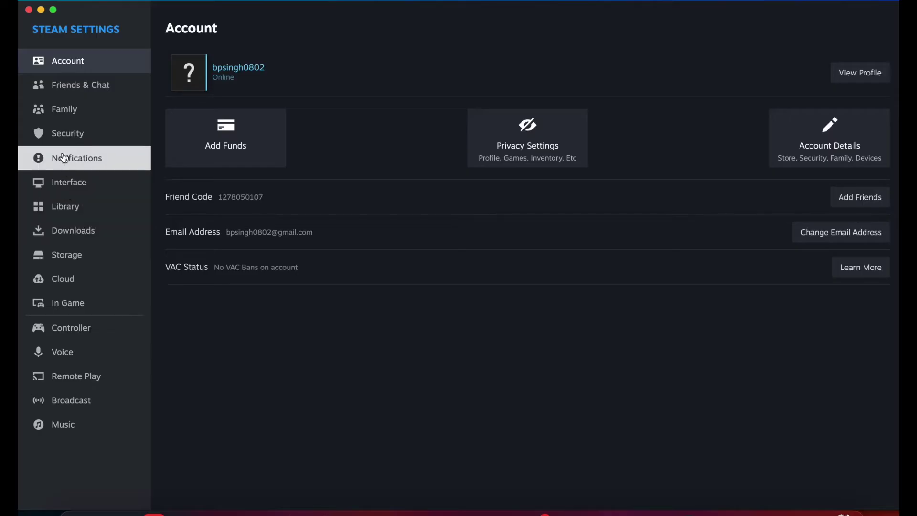
left_click(55, 109)
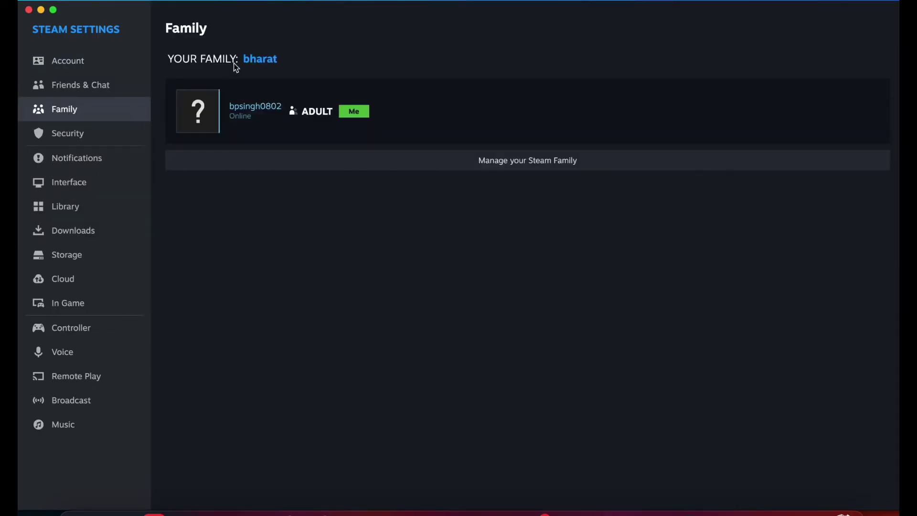
left_click(490, 164)
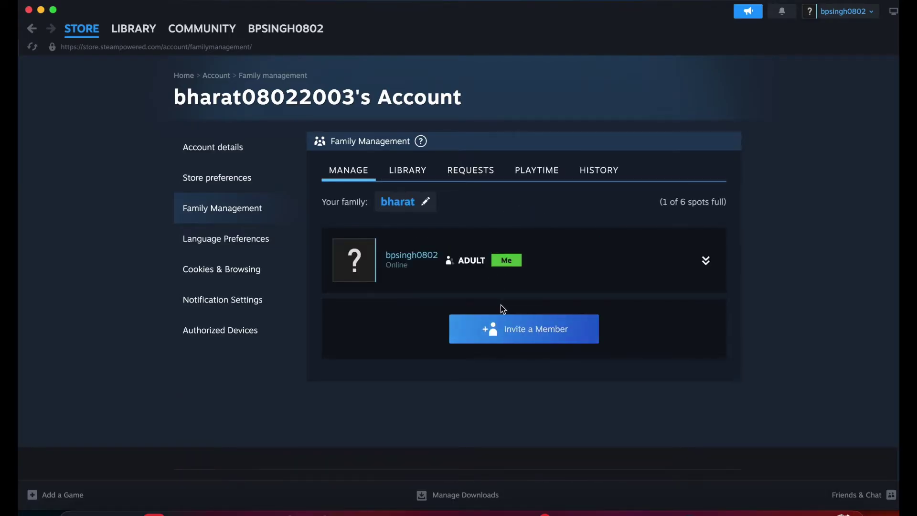
Invite the suggested user to the Steam Family as an adult and confirm the invitation.
left_click(508, 335)
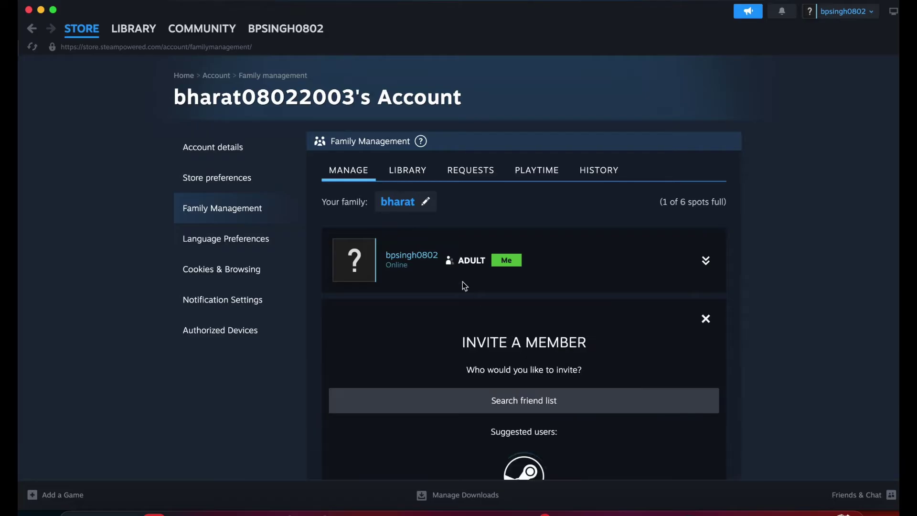
scroll(471, 282, "down", 5)
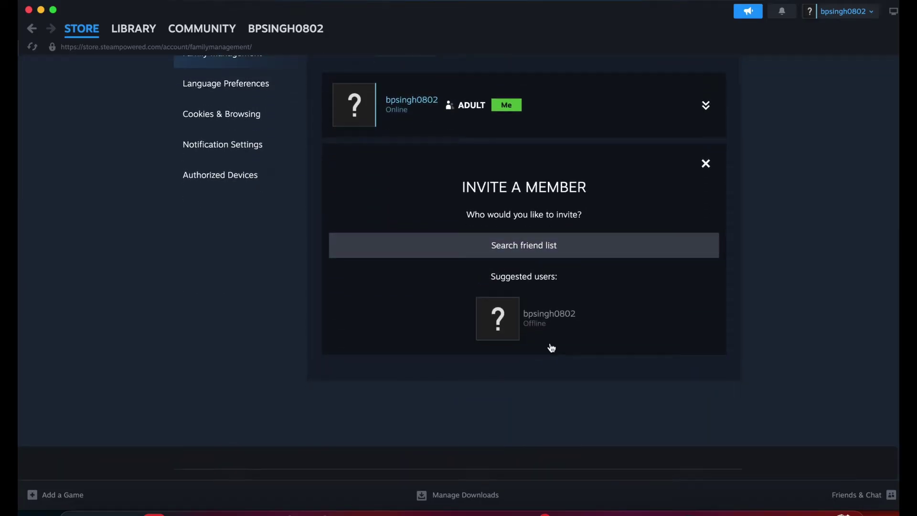
left_click(526, 325)
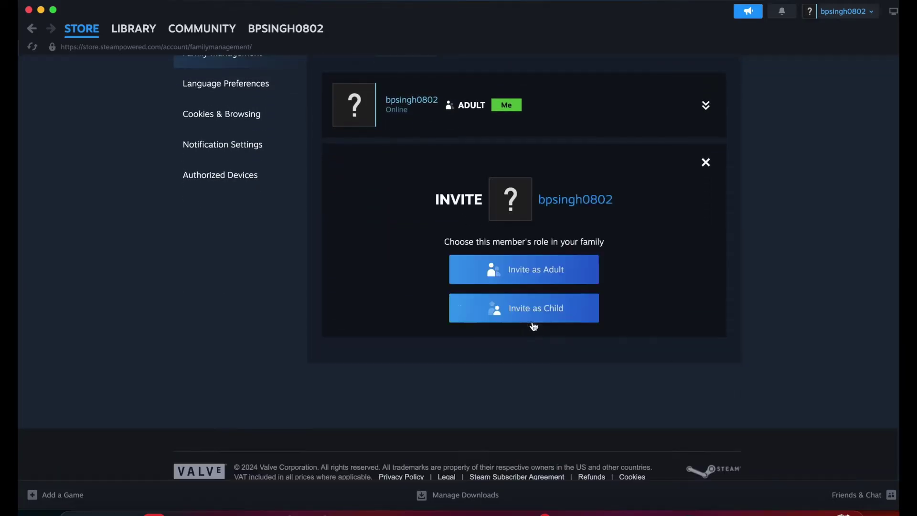
left_click(515, 278)
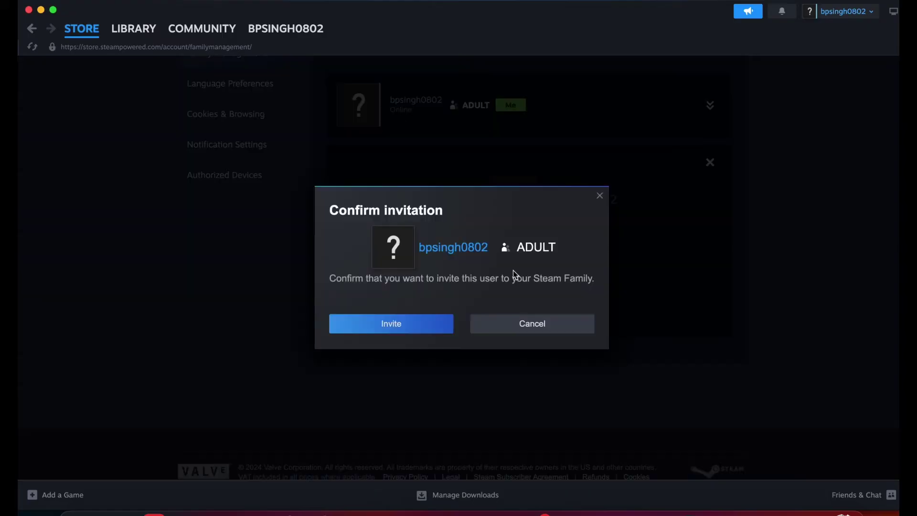
left_click(392, 329)
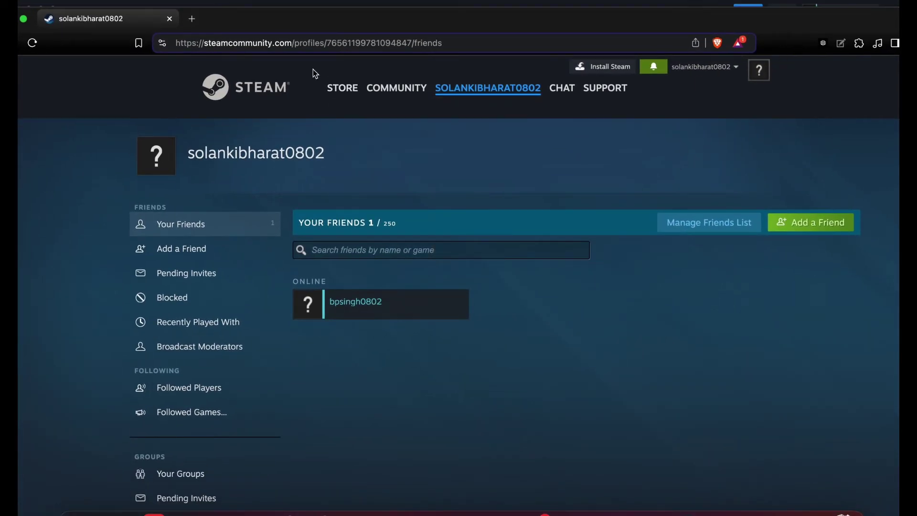
In the browser, open Family Management from the friend account's store preferences and check Join a Family for pending invites.
left_click(734, 71)
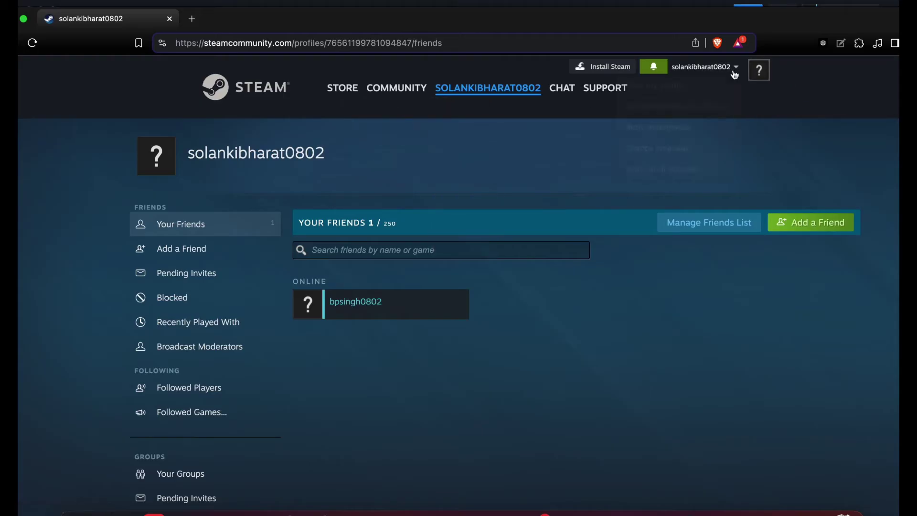
mouse_move(658, 148)
left_click(669, 127)
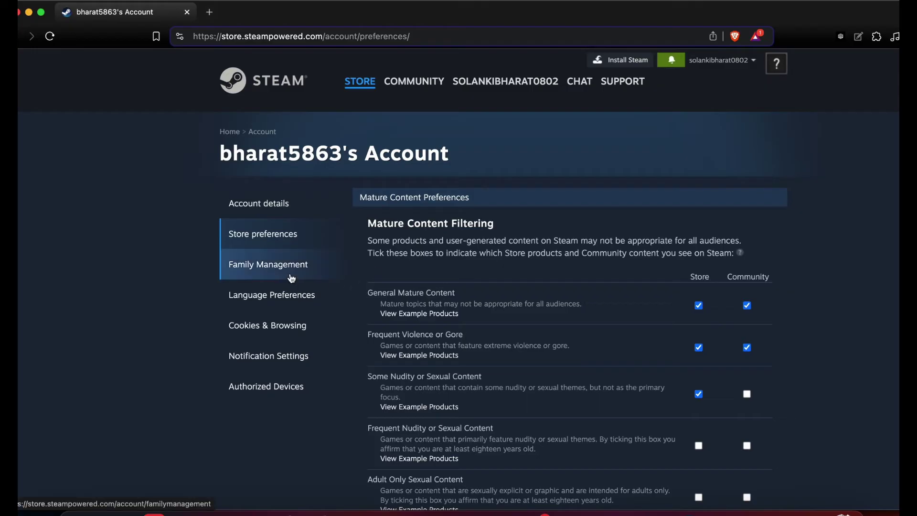
left_click(273, 274)
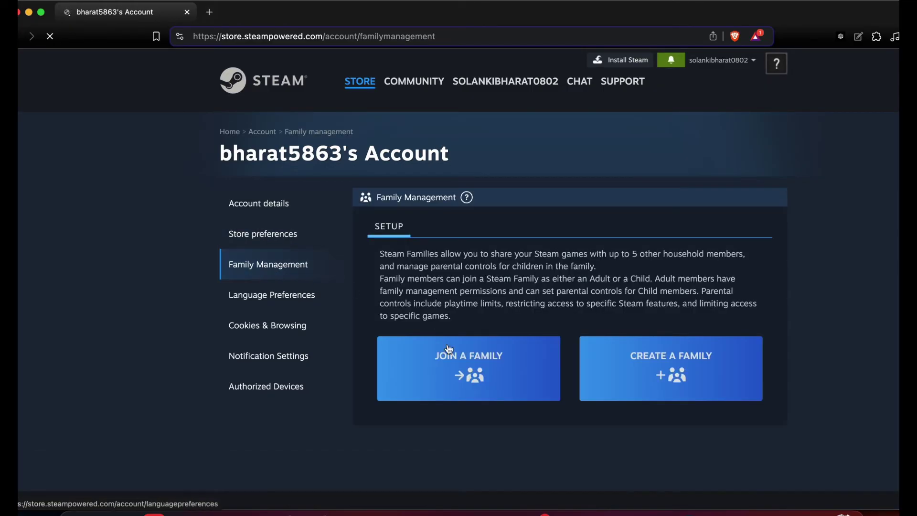
left_click(456, 372)
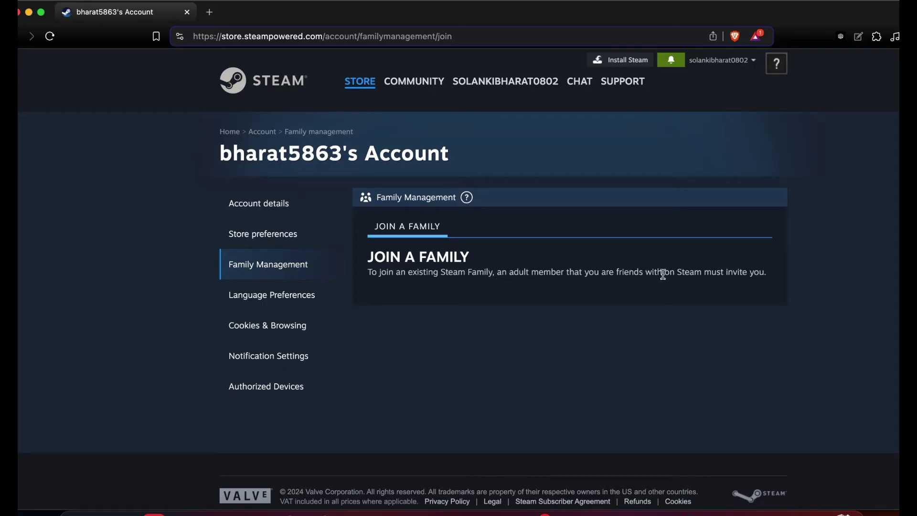
left_click_drag(136, 69, 746, 349)
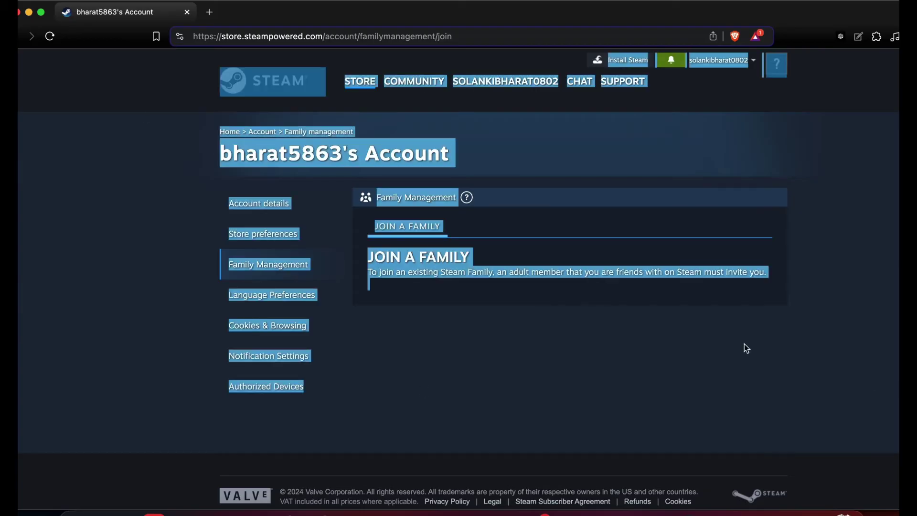
left_click(518, 397)
left_click_drag(180, 57, 272, 227)
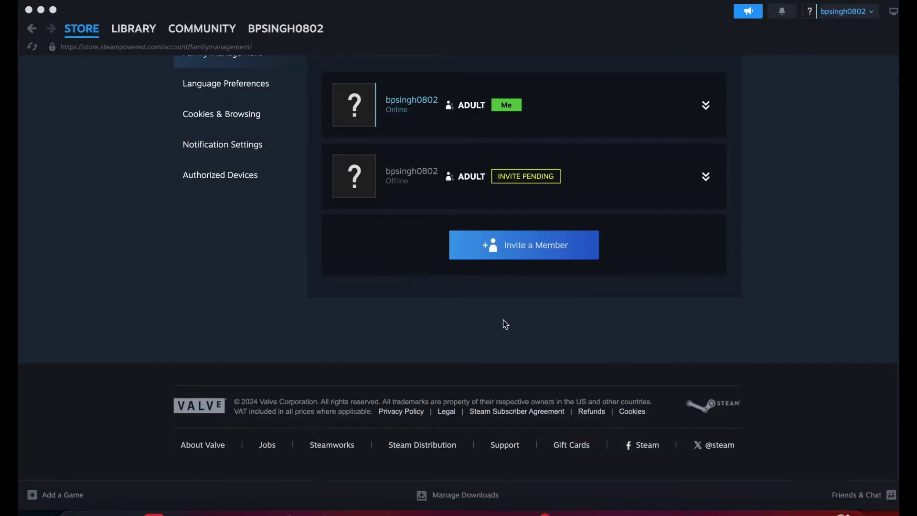
In the Steam app, invite the remaining friend from the friend list to the family as an adult and confirm the invitation.
left_click(497, 246)
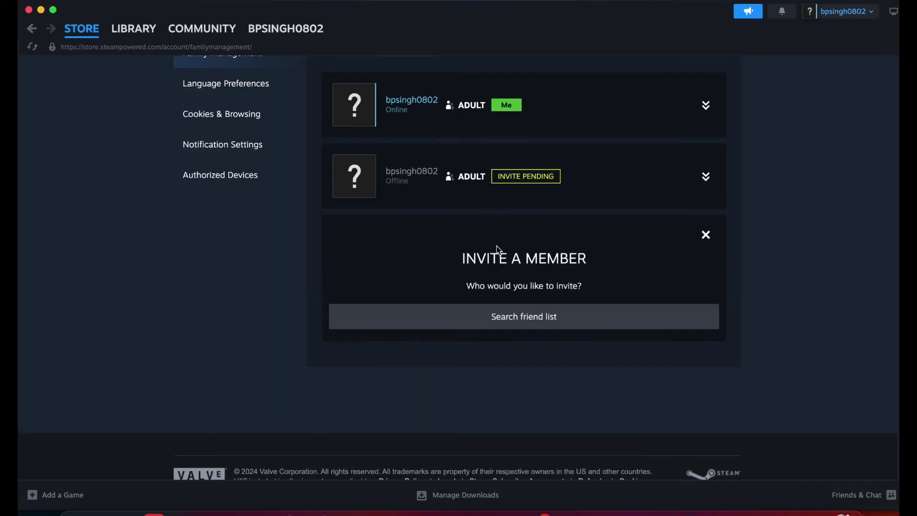
left_click(498, 321)
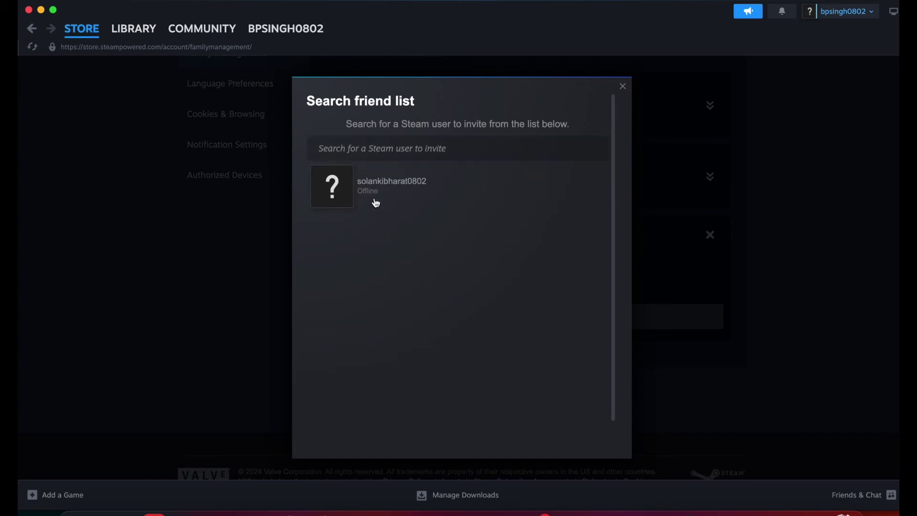
left_click(354, 198)
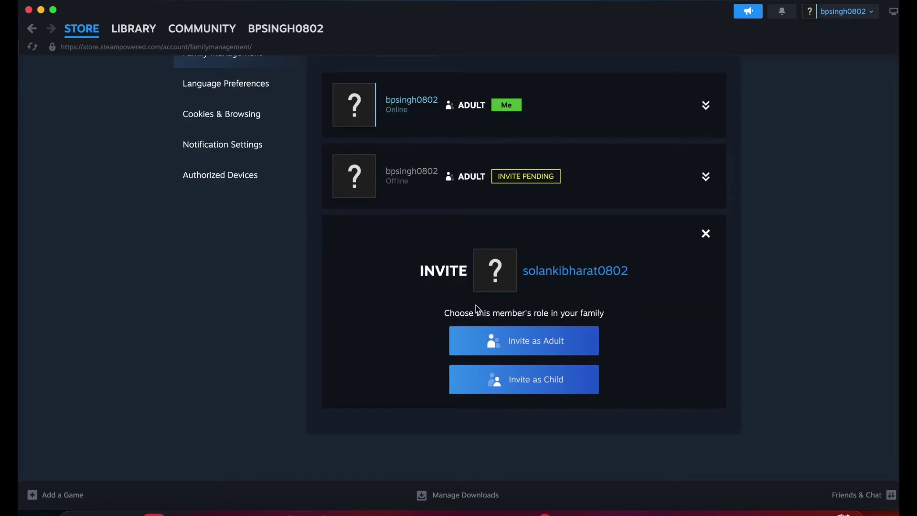
left_click(514, 347)
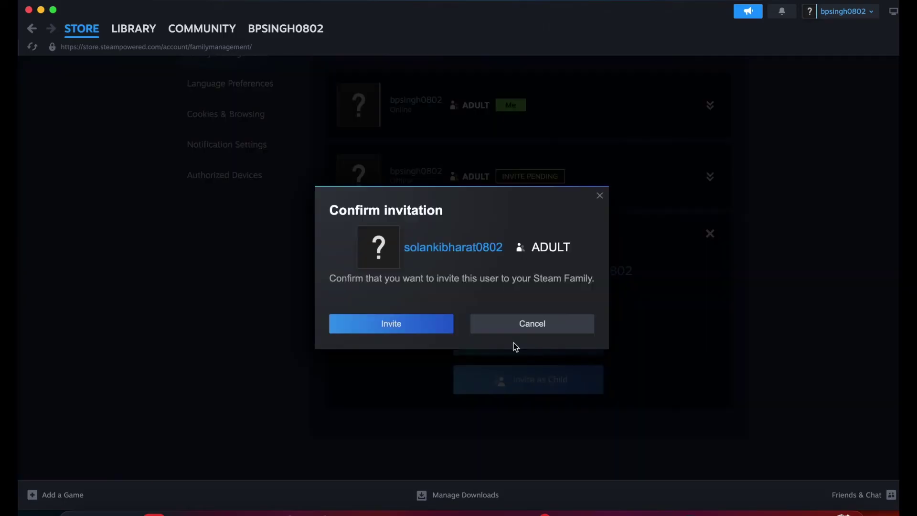
left_click(408, 330)
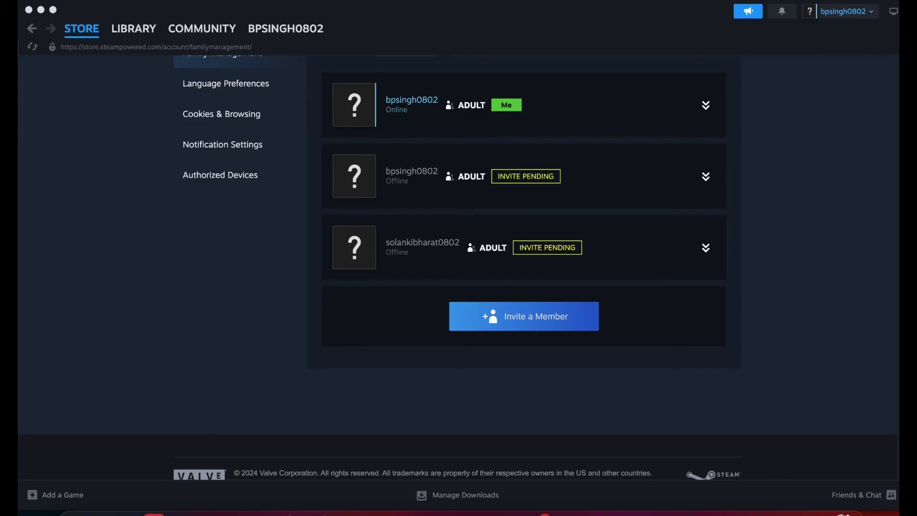
Switch to the browser, accept the pending family invite on the friend's account and confirm joining as an adult.
key("super+Tab")
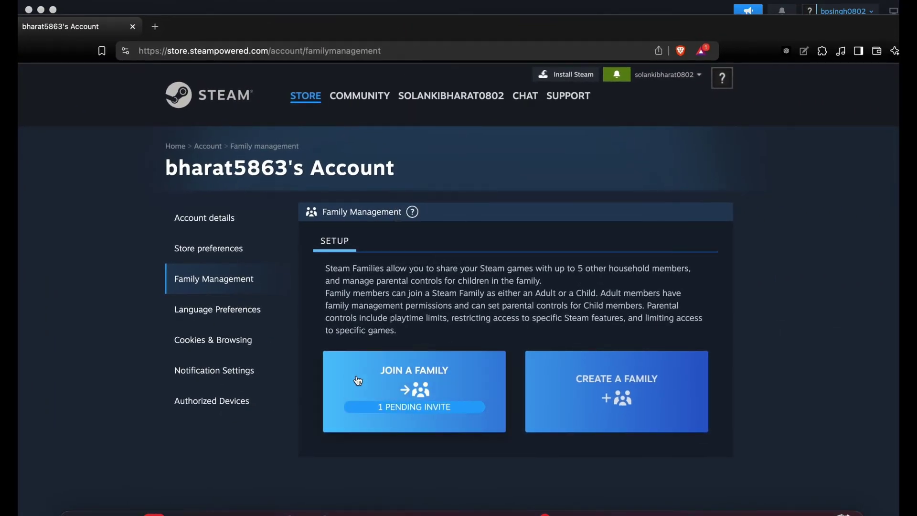
left_click(399, 414)
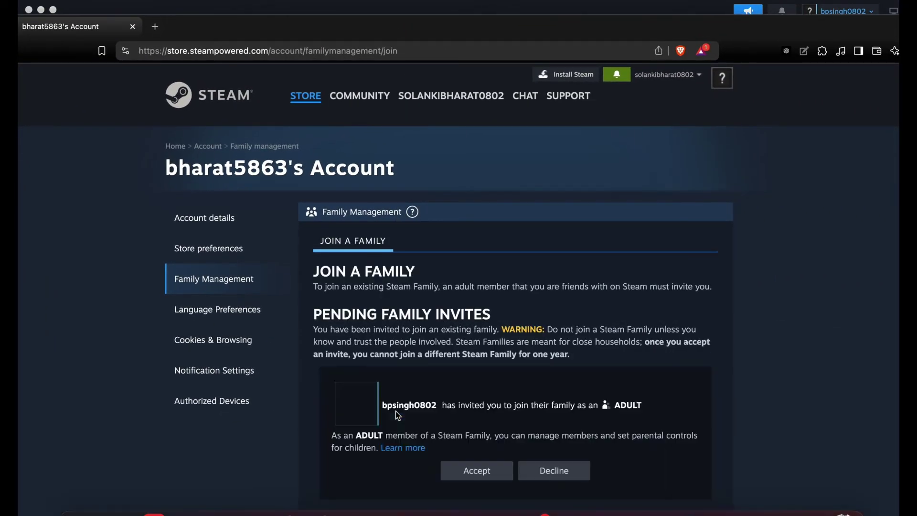
scroll(472, 477, "down", 2)
left_click(470, 425)
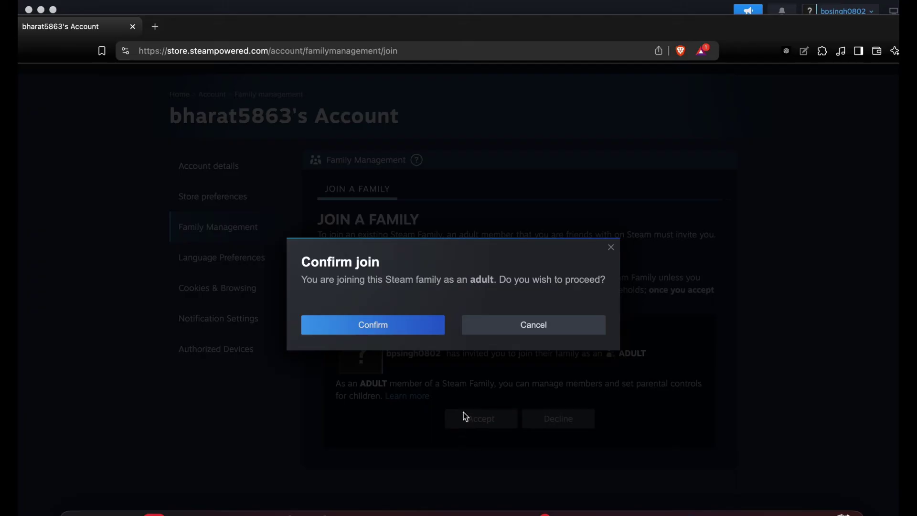
left_click(390, 333)
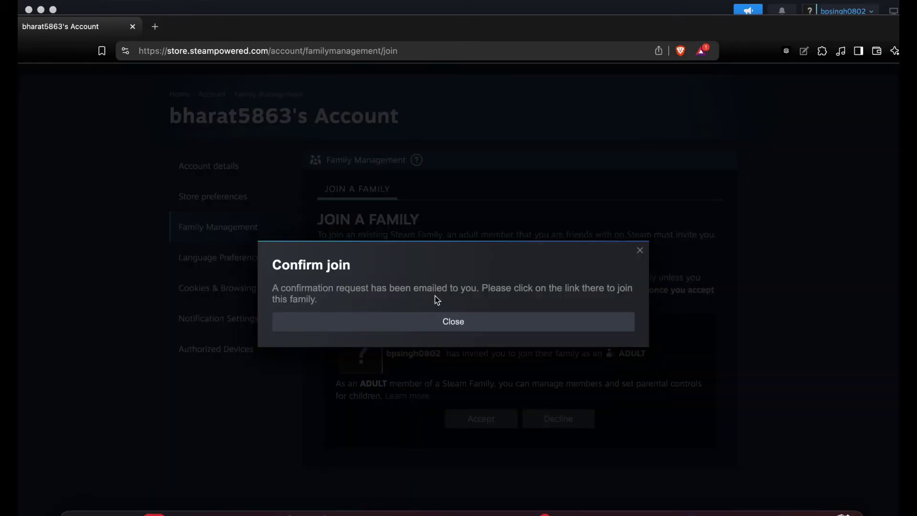
left_click(431, 329)
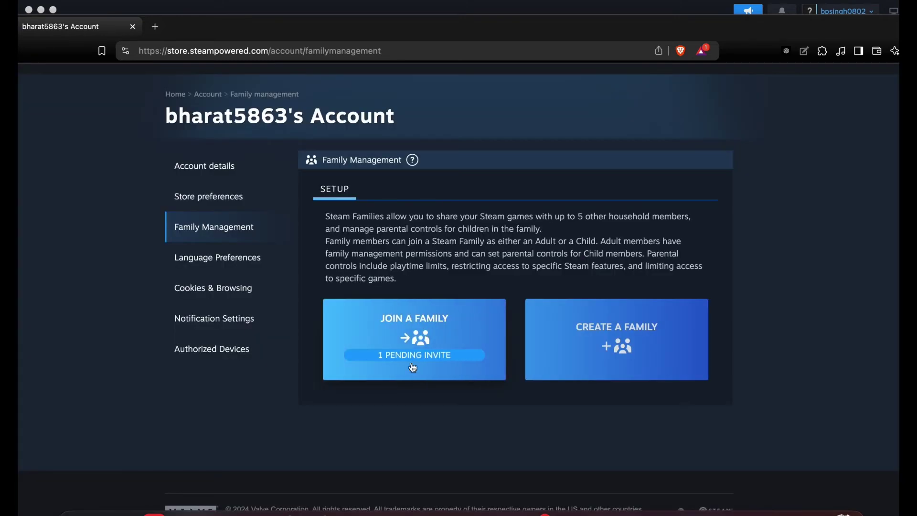
Reopen the pending invite, accept it once more with the adult role confirmed, and return to the Family Management page.
left_click(401, 375)
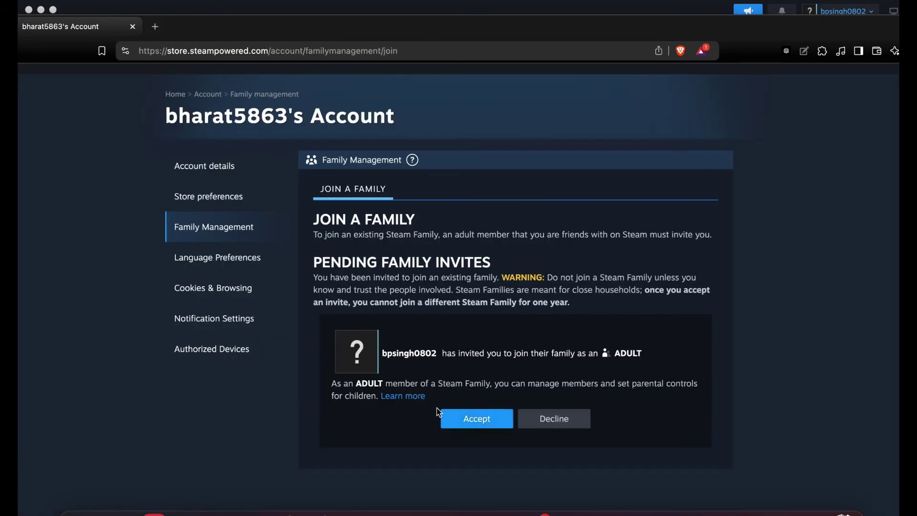
left_click(462, 420)
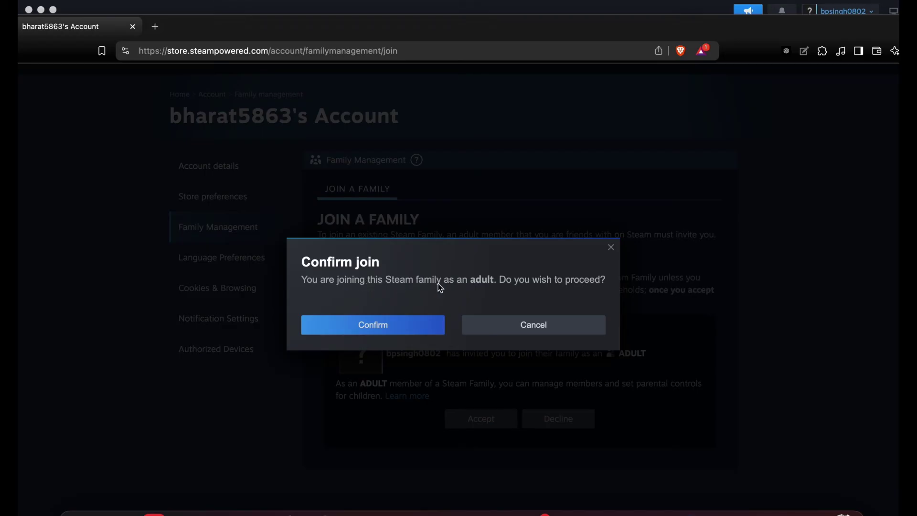
left_click(345, 328)
scroll(443, 354, "down", 2)
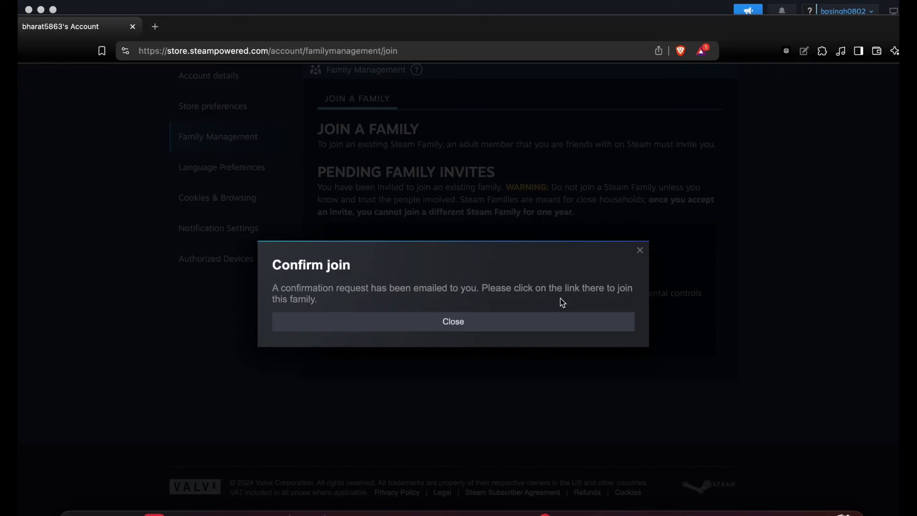
left_click(466, 328)
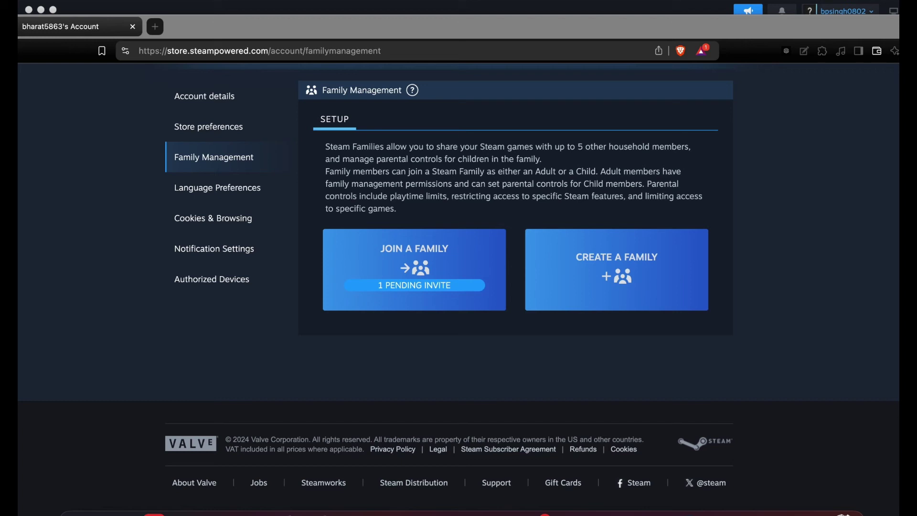
key("ctrl+Left")
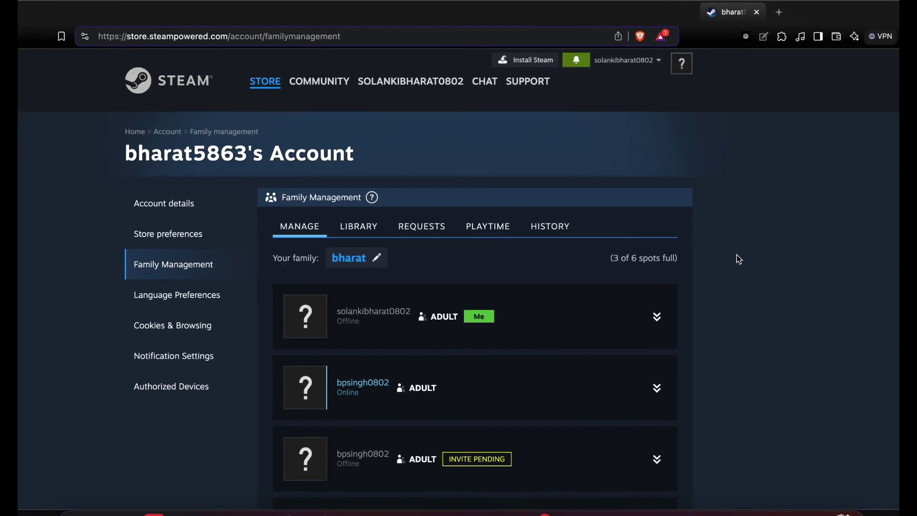
Move the browser window aside to compare the friend account's Family Management page with the one in the Steam app.
scroll(430, 229, "down", 1)
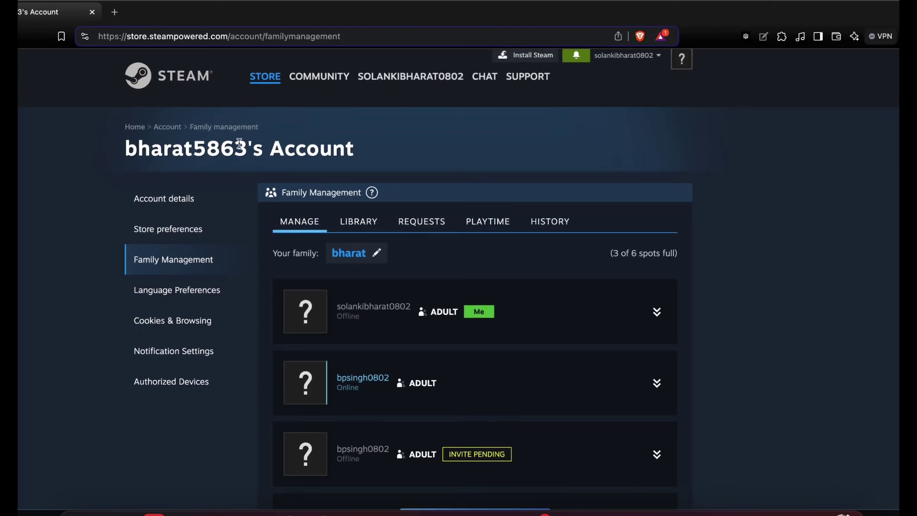
mouse_move(695, 9)
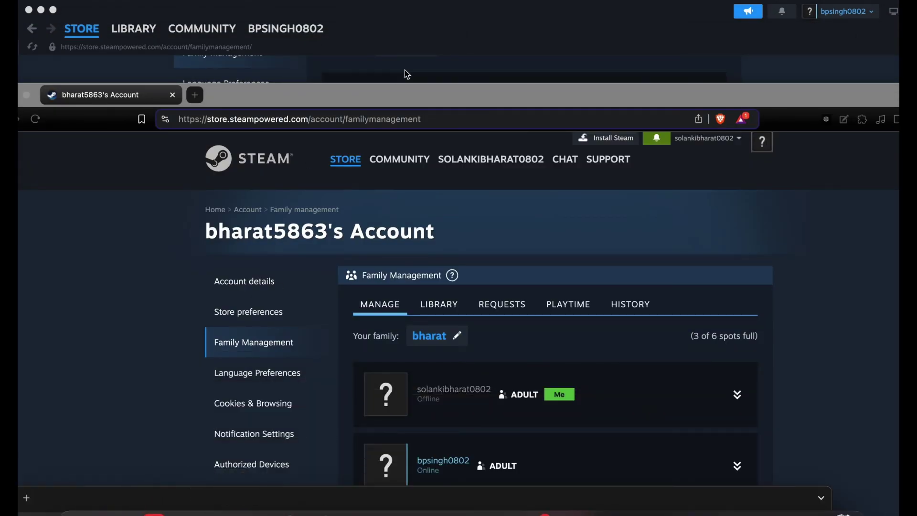
left_click_drag(432, 101, 466, 262)
scroll(253, 102, "up", 3)
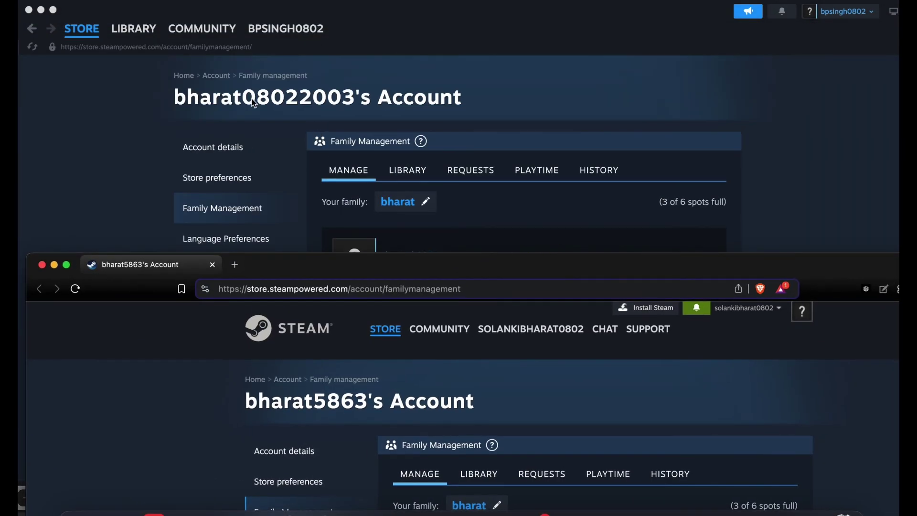
Bring the browser back into full view and open the family library on the friend's account to review the shared games.
left_click_drag(519, 257, 462, 9)
left_click(422, 233)
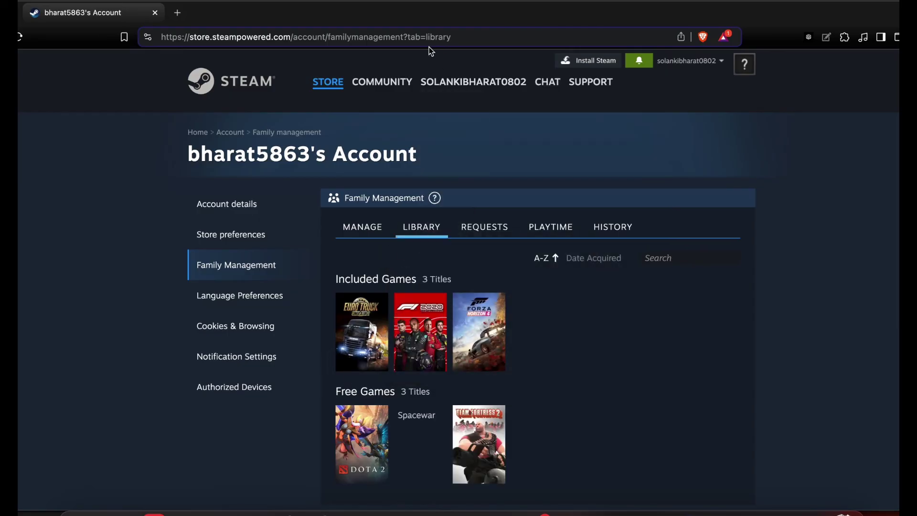
mouse_move(382, 82)
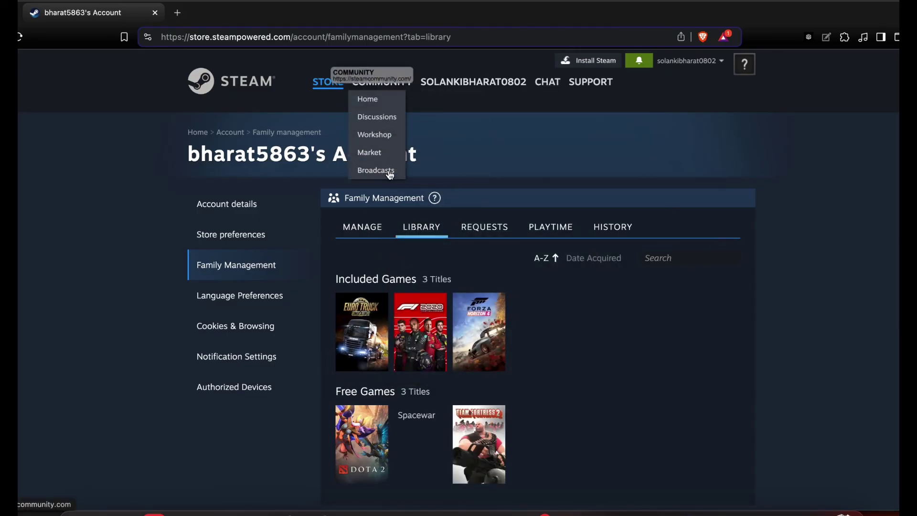
mouse_move(360, 337)
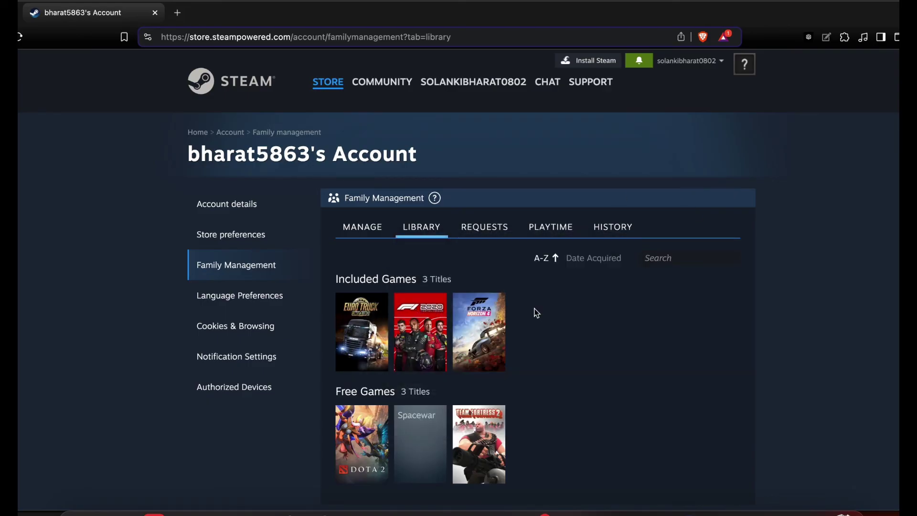
Switch to the Steam app and open the family library on the inviting account to review its included and excluded games.
left_click_drag(158, 64, 188, 317)
left_click(112, 78)
double_click(204, 13)
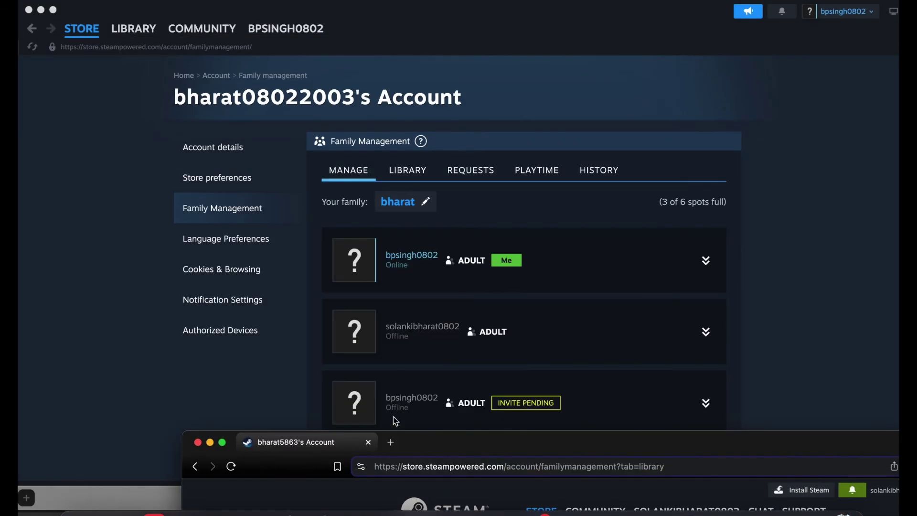
left_click(424, 172)
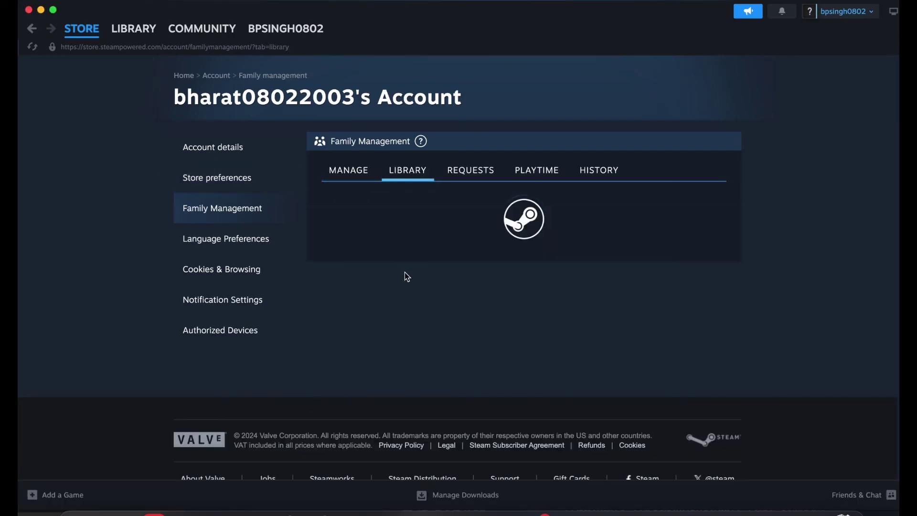
mouse_move(420, 284)
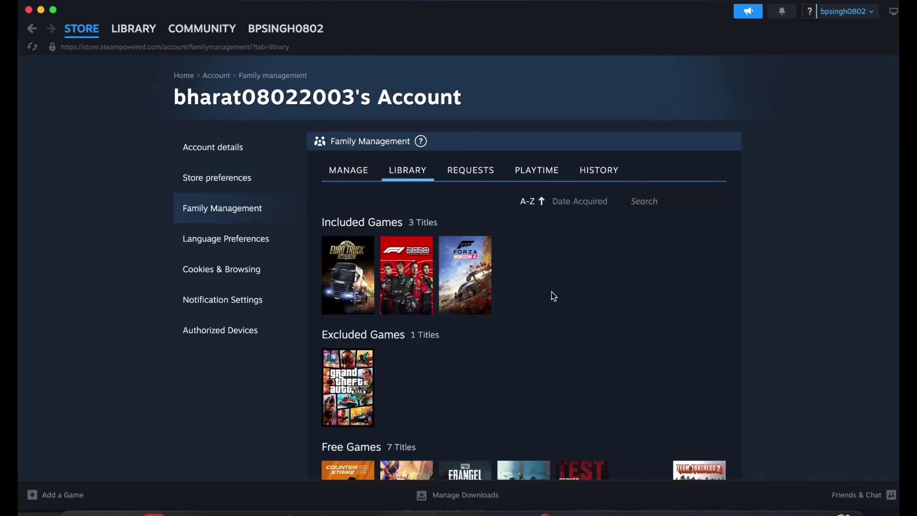